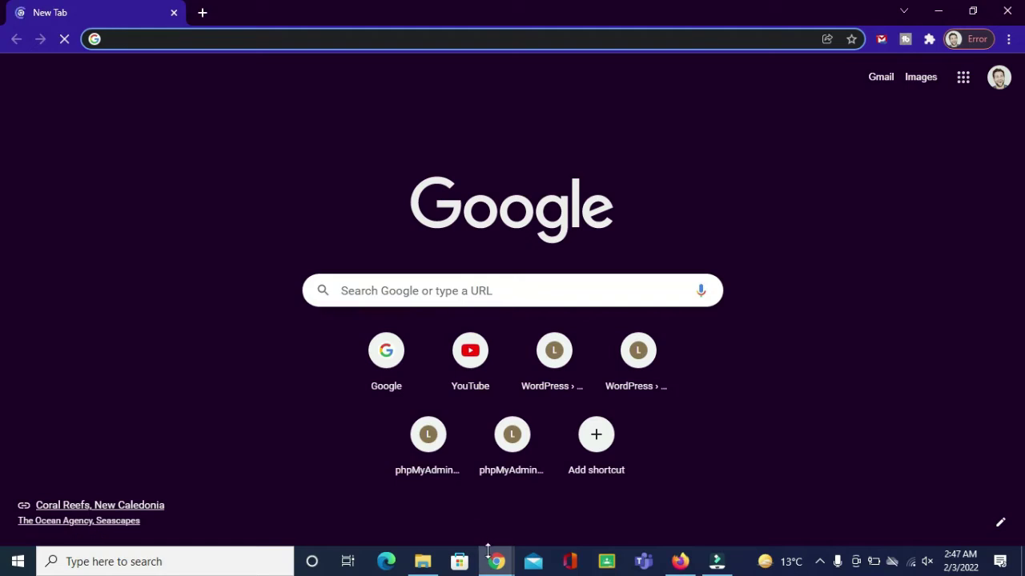
- Search Google for "rufus" and open the official rufus.ie website from the results
click(425, 289)
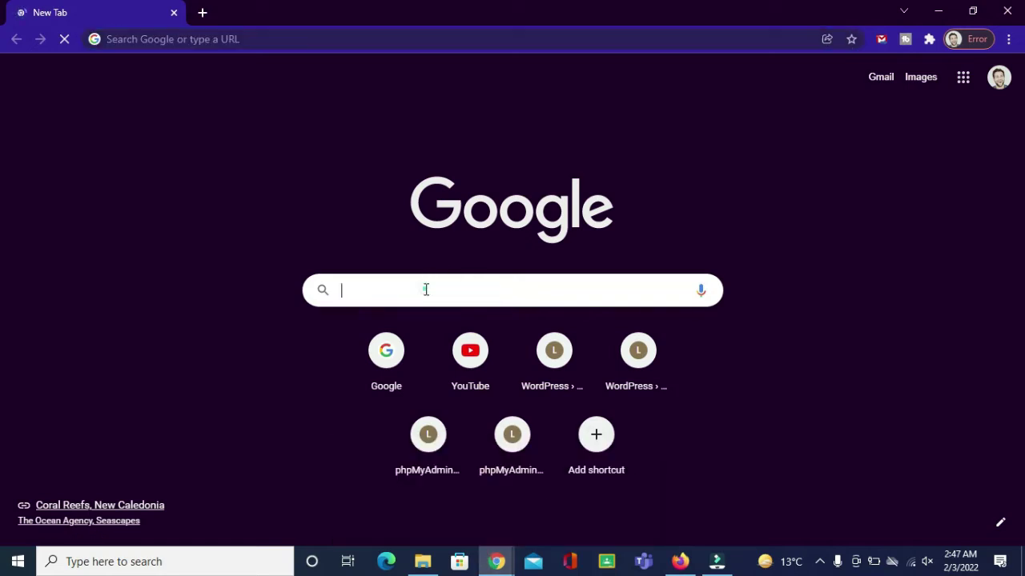
text(rufus)
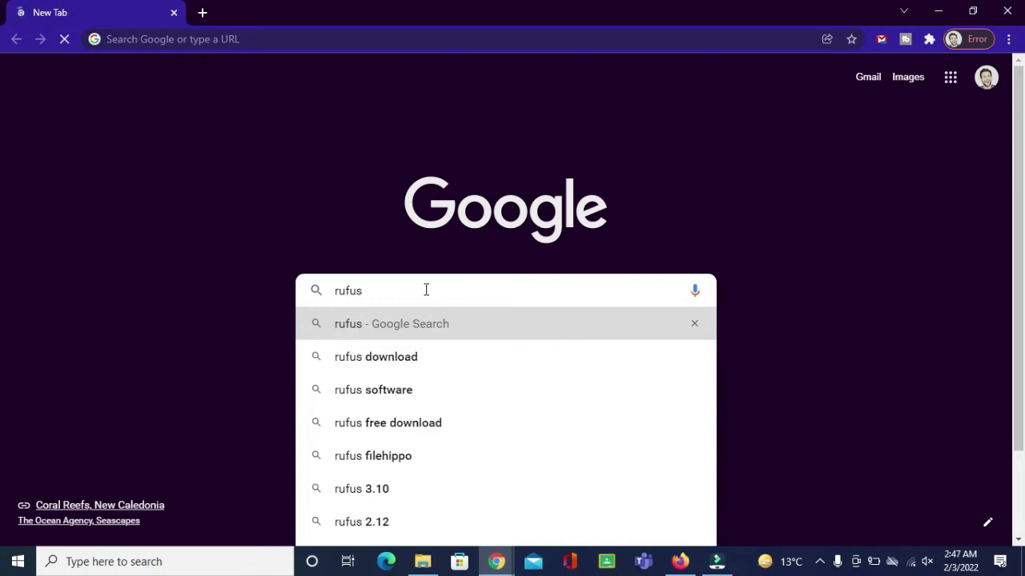
click(364, 325)
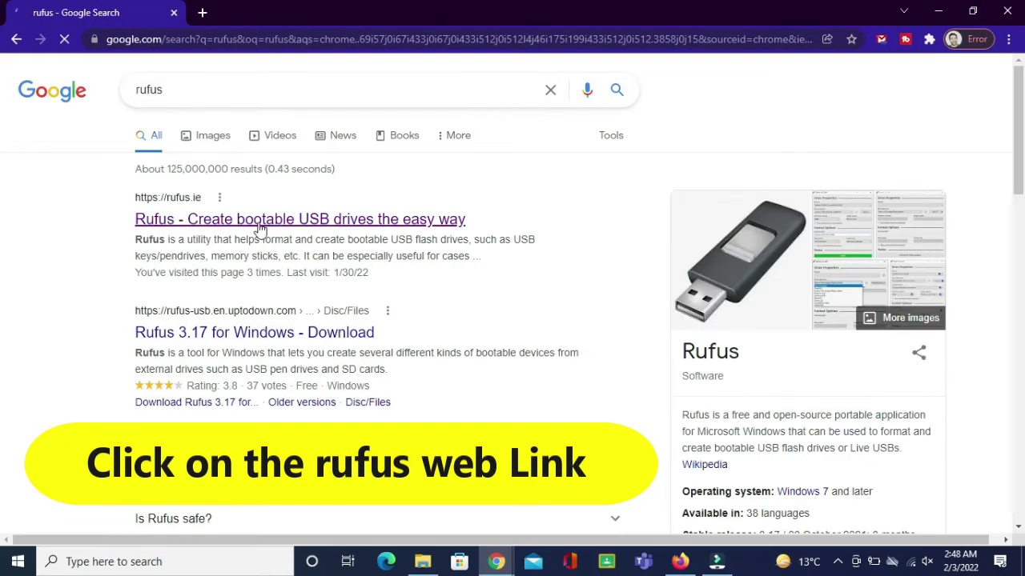
click(253, 221)
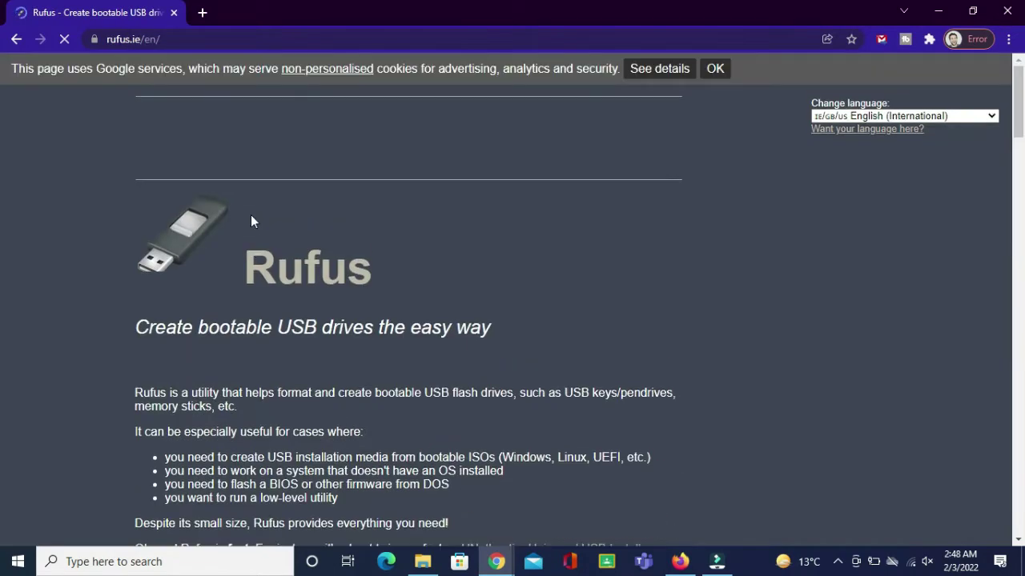
- Download Rufus 3.17 Portable from the site's Download section, dismissing the advertisement
drag(1018, 98, 1000, 183)
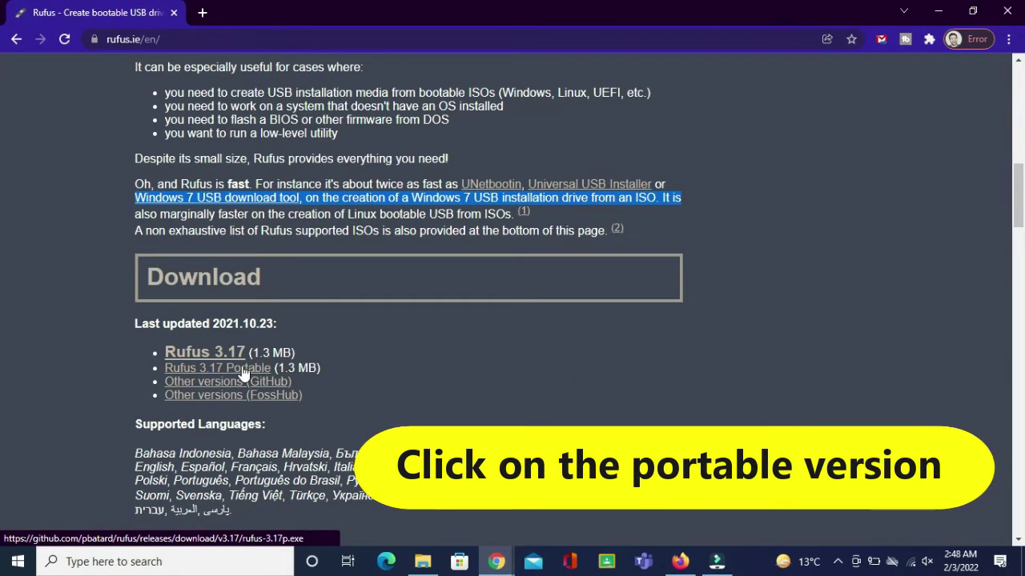
drag(324, 368, 166, 368)
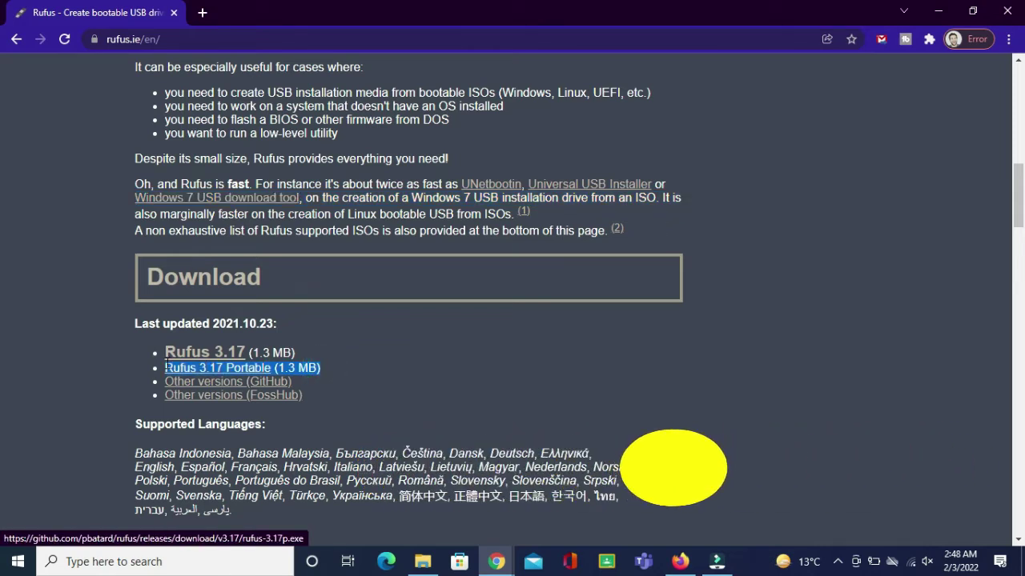
click(214, 370)
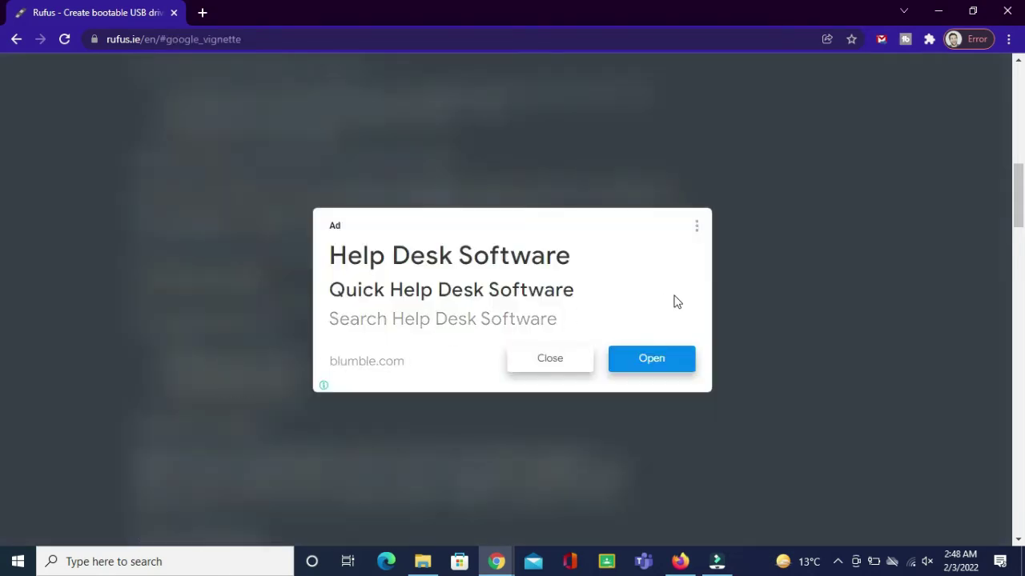
click(555, 361)
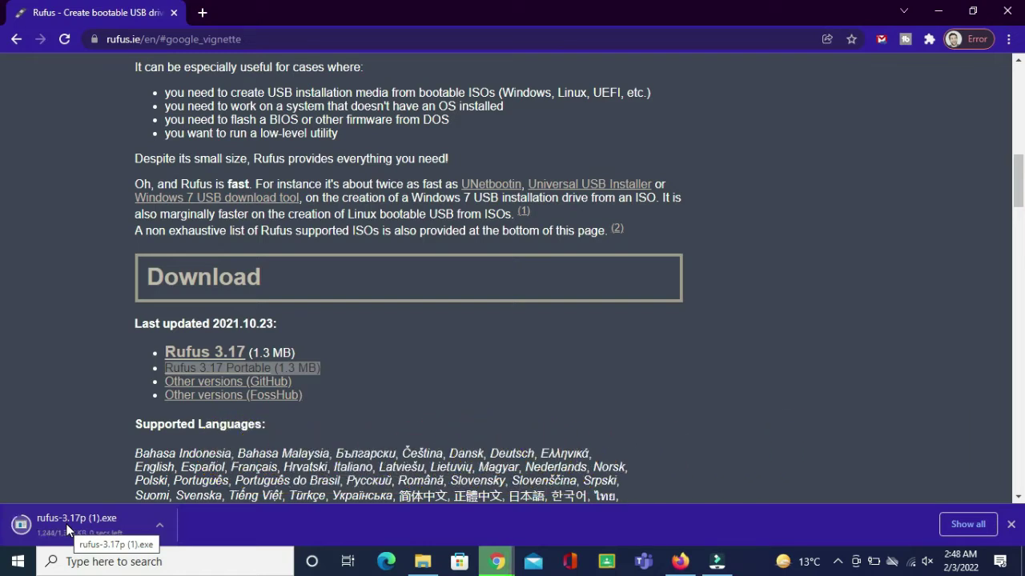
- Run the downloaded Rufus portable file once it is done and keep ESD-ISO (D:) [16 GB] as the device
right_click(66, 525)
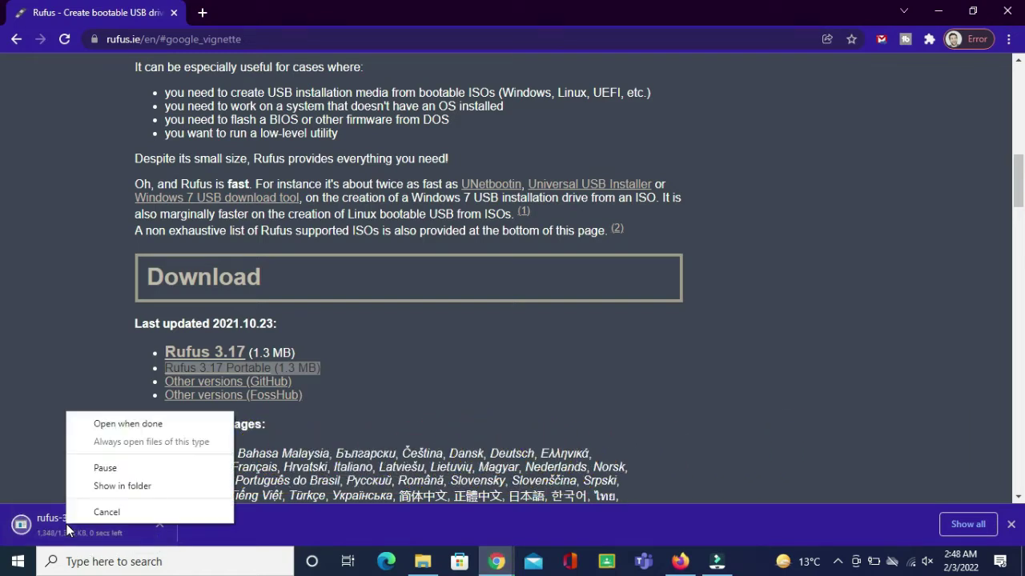
click(130, 424)
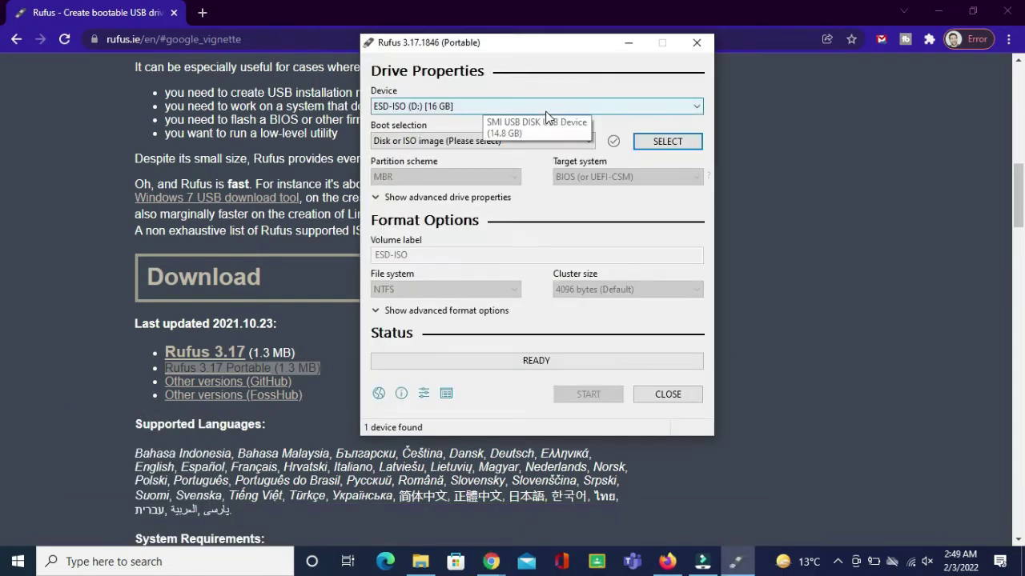
click(542, 109)
click(542, 107)
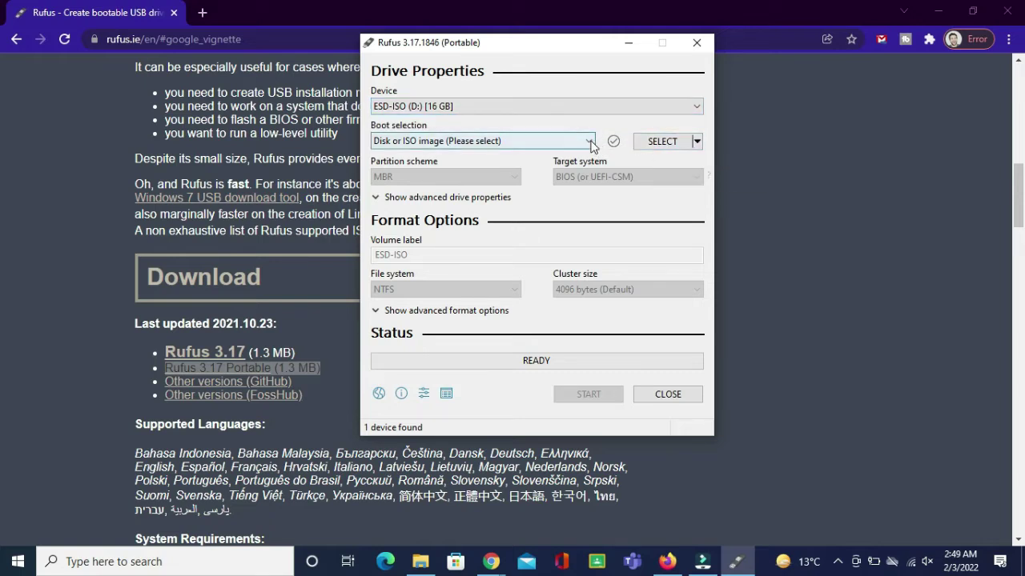
- Switch the boot image source to DOWNLOAD, start the ISO download dialog and choose Windows 10 as the version
click(697, 143)
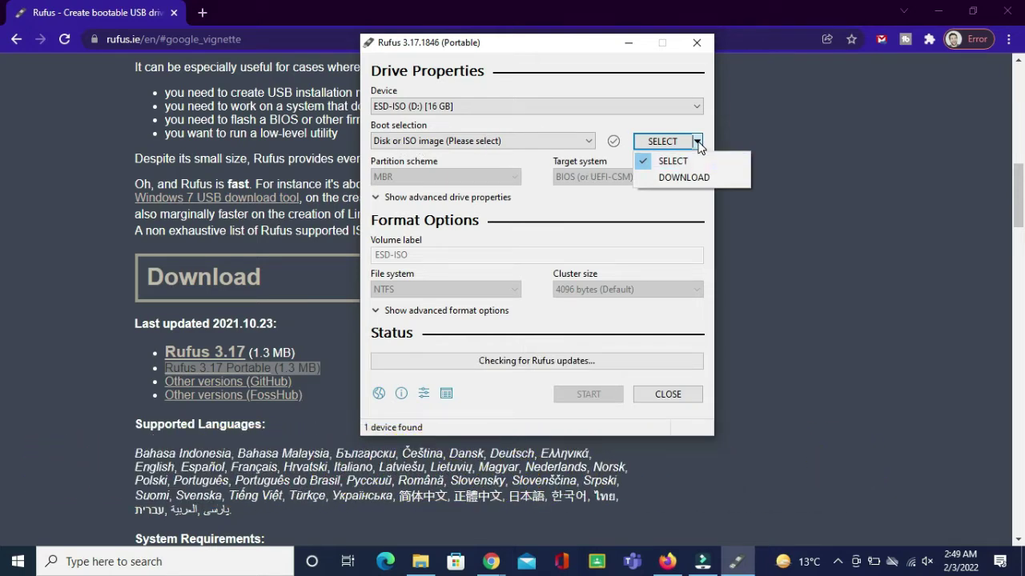
click(697, 180)
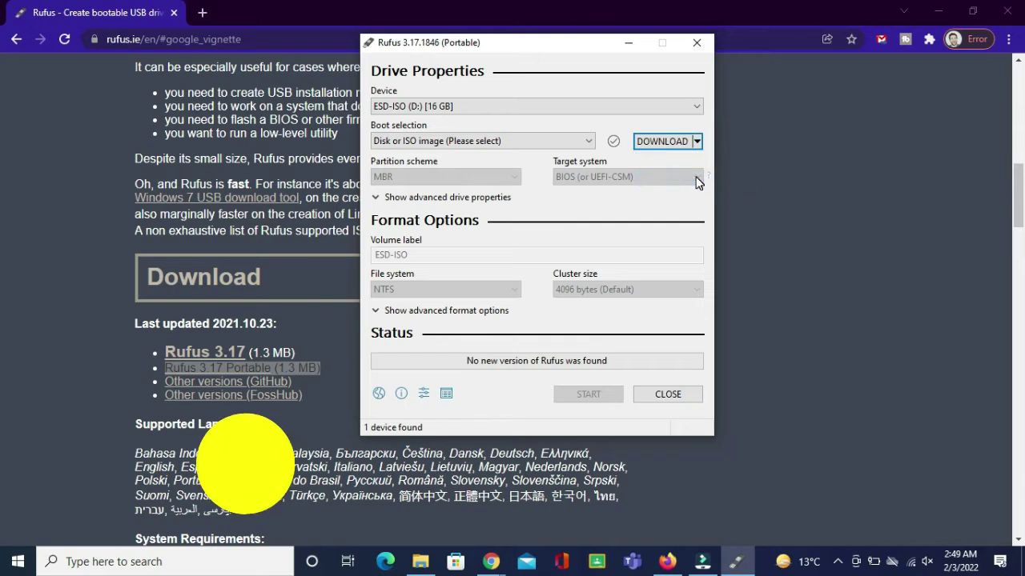
click(655, 141)
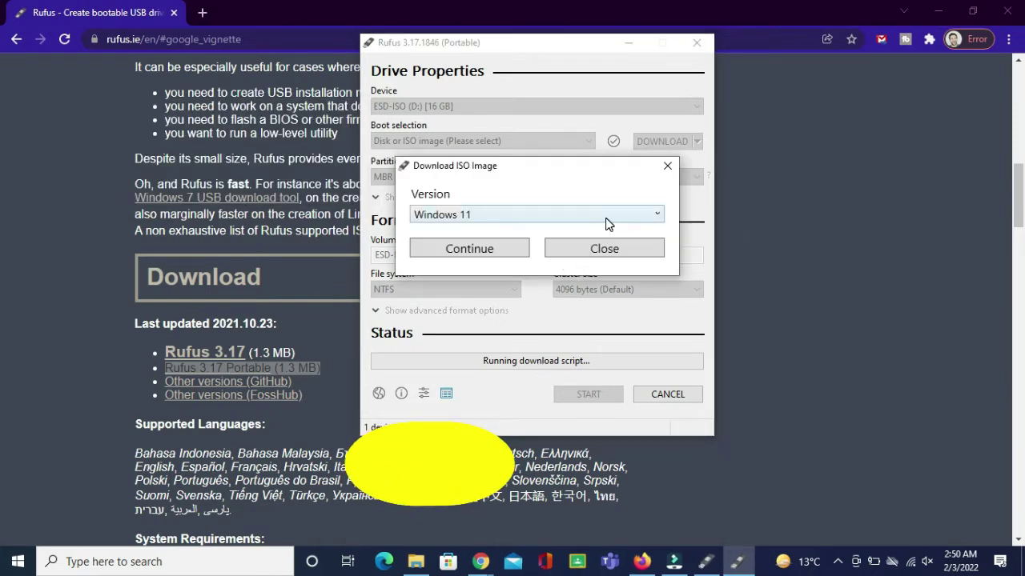
click(657, 217)
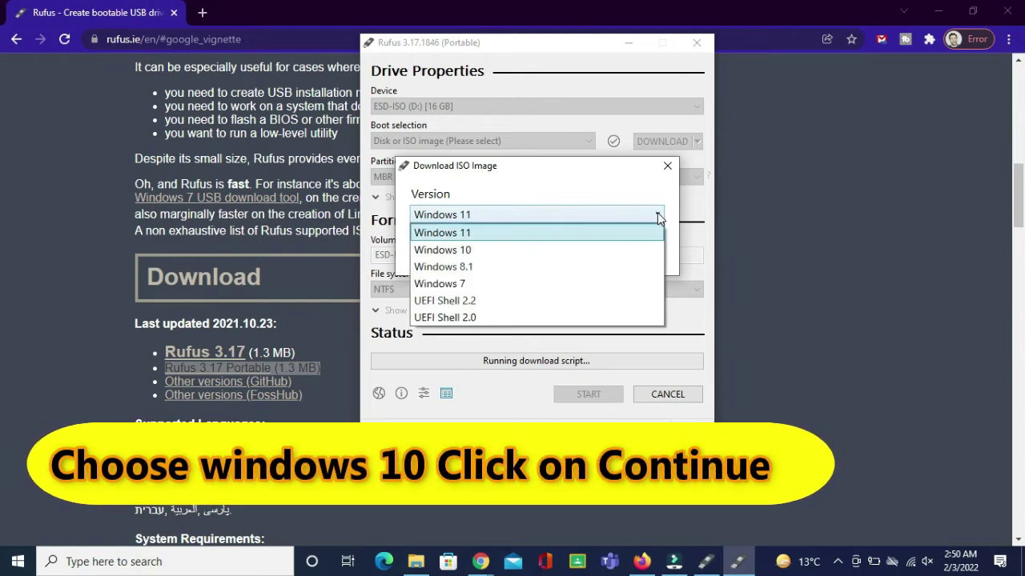
click(461, 250)
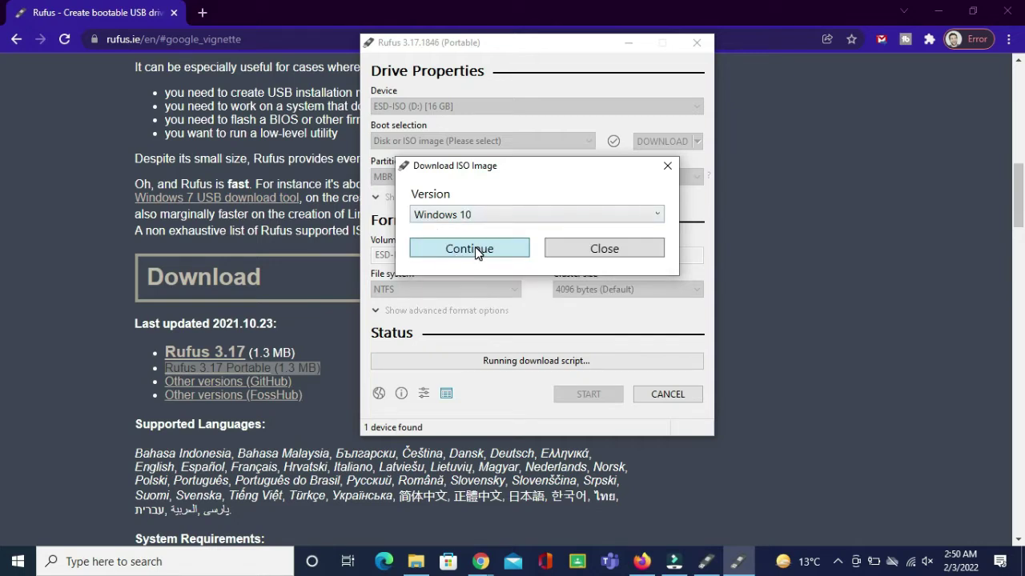
click(478, 252)
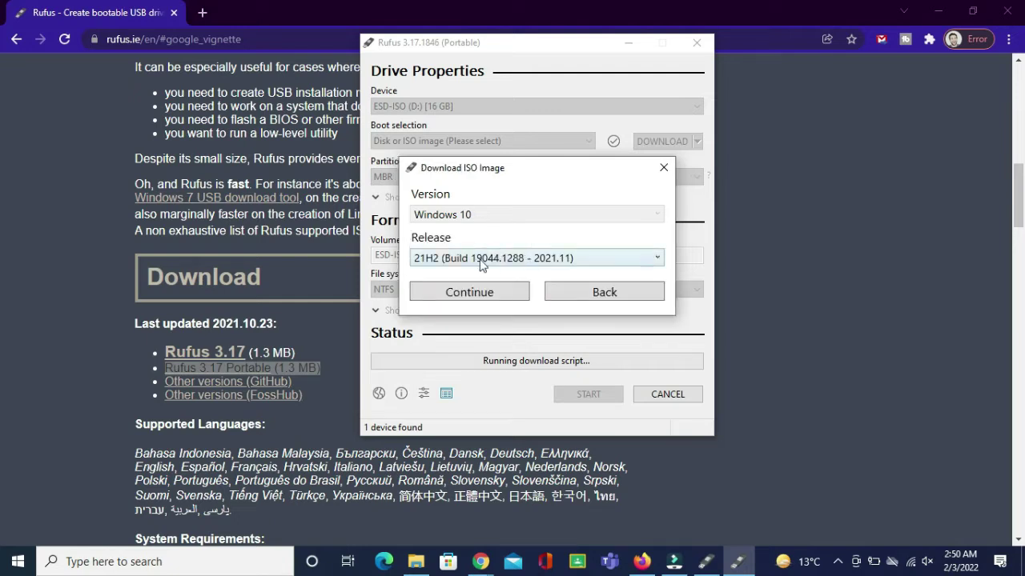
- Choose release 21H2 (Build 19044.1288 - 2021.11) for the Windows 10 image and continue
click(526, 258)
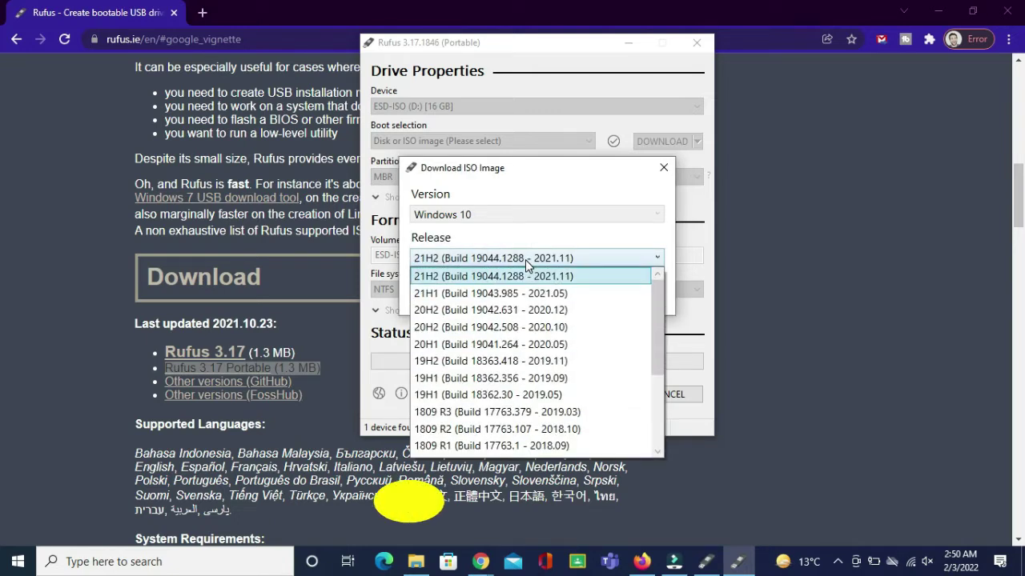
scroll(530, 451, down, 1)
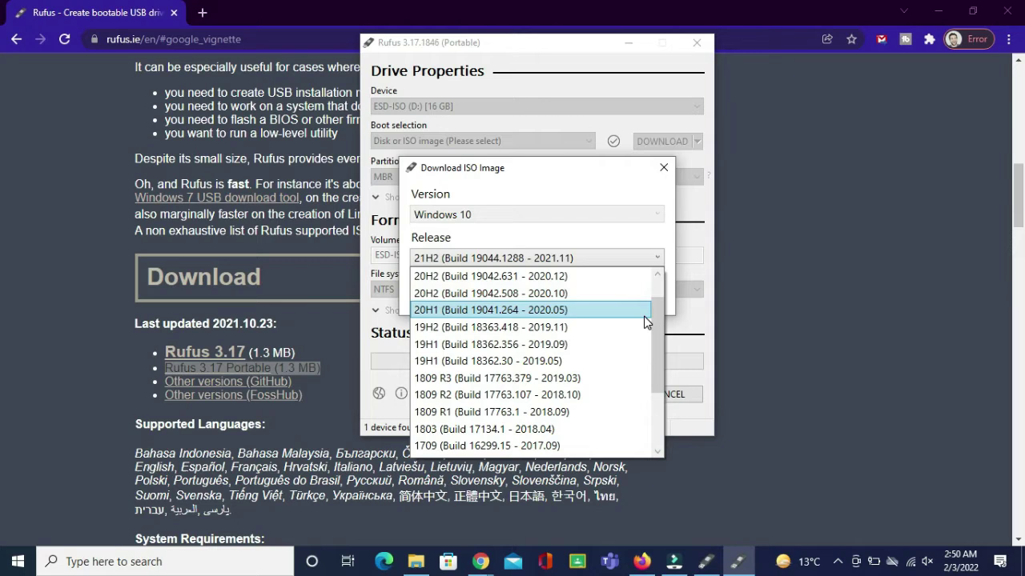
drag(655, 321, 657, 281)
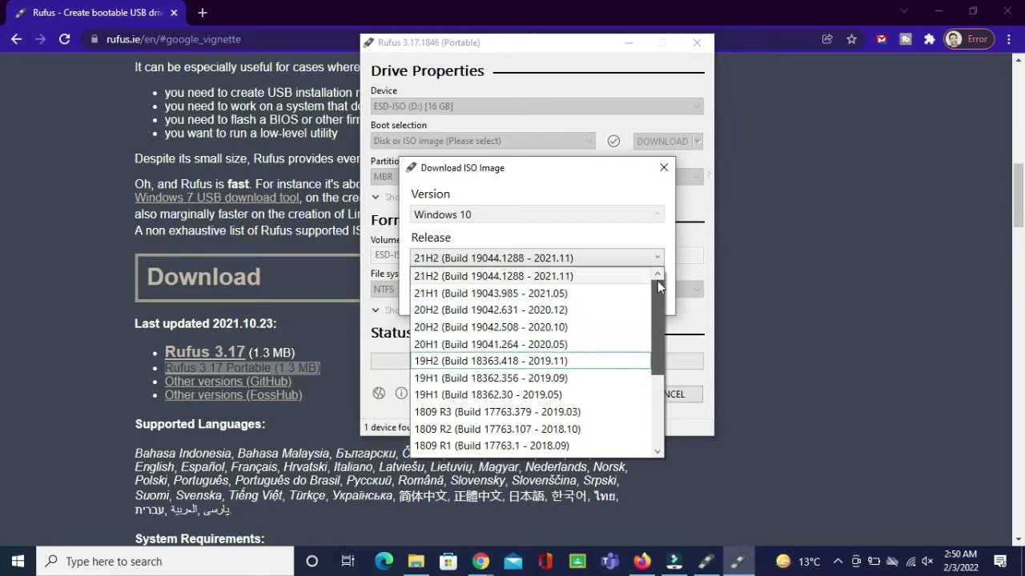
click(488, 279)
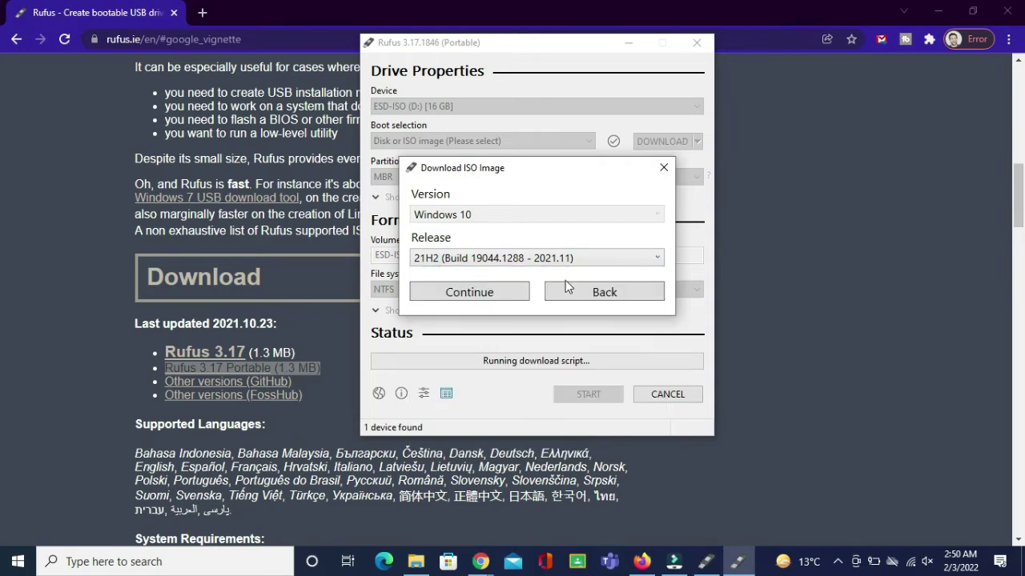
click(469, 293)
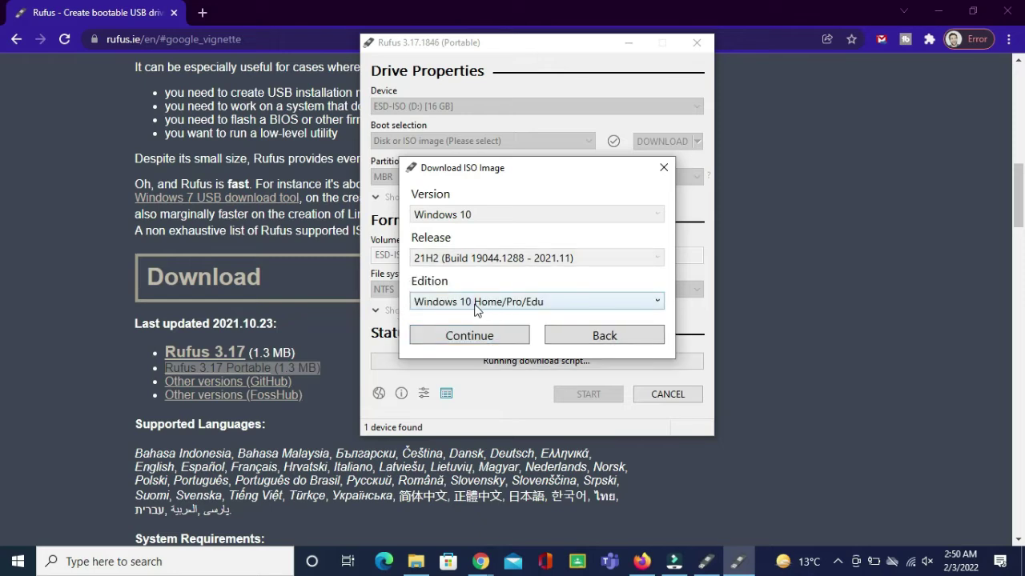
- Keep the Windows 10 Home/Pro/Edu edition and the English International language, continuing past both choices
click(493, 305)
click(494, 304)
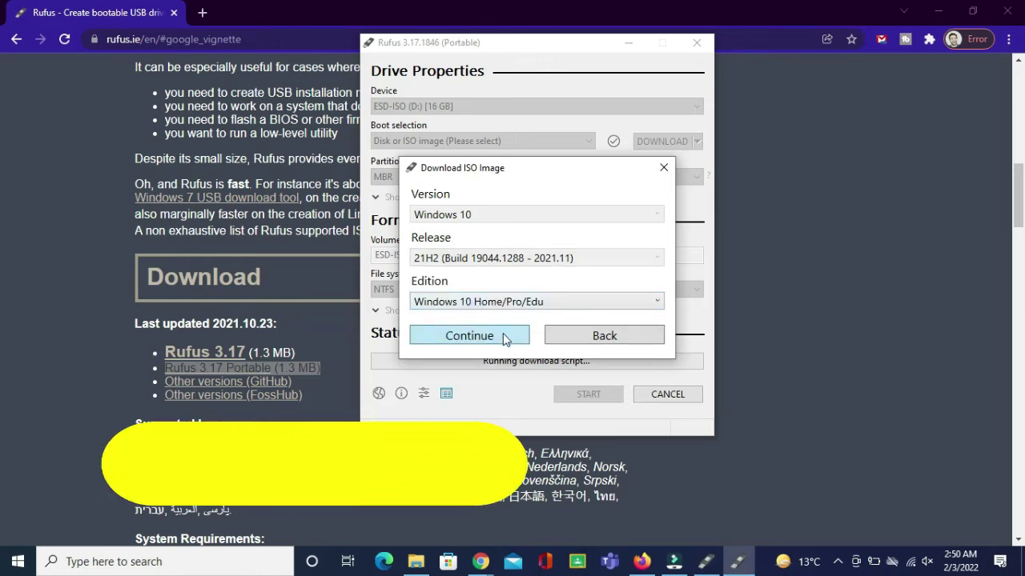
click(477, 339)
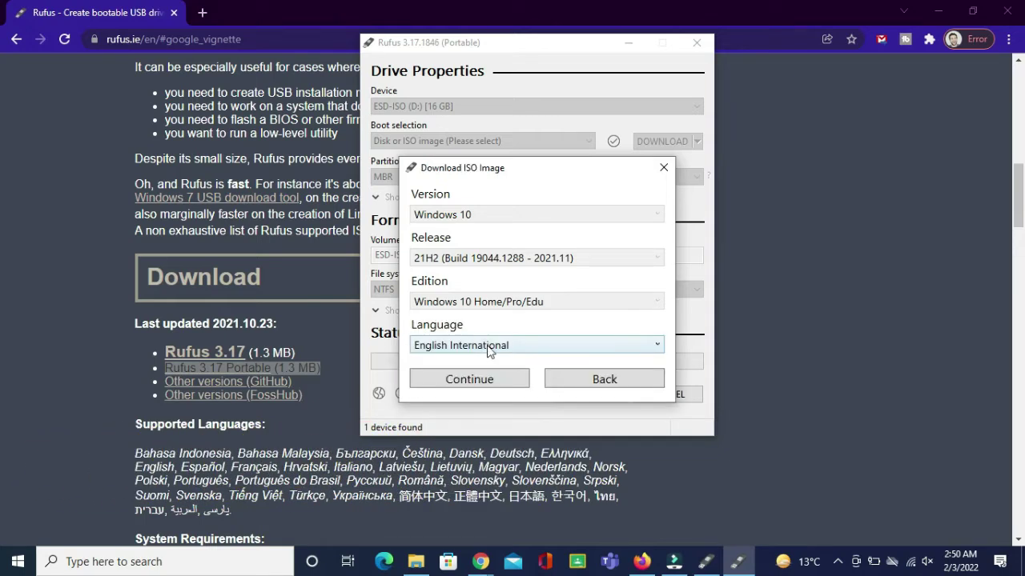
click(497, 351)
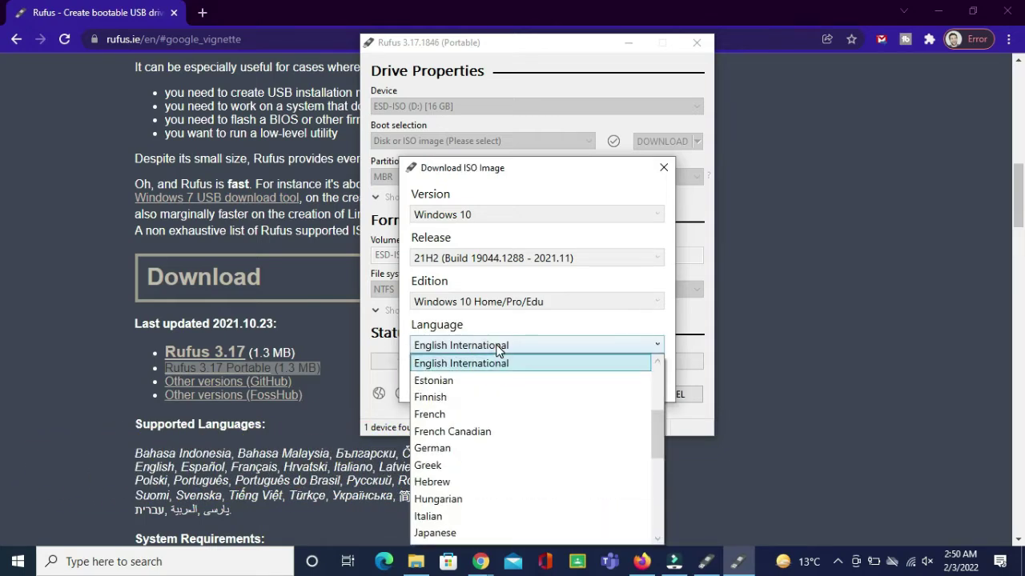
click(498, 351)
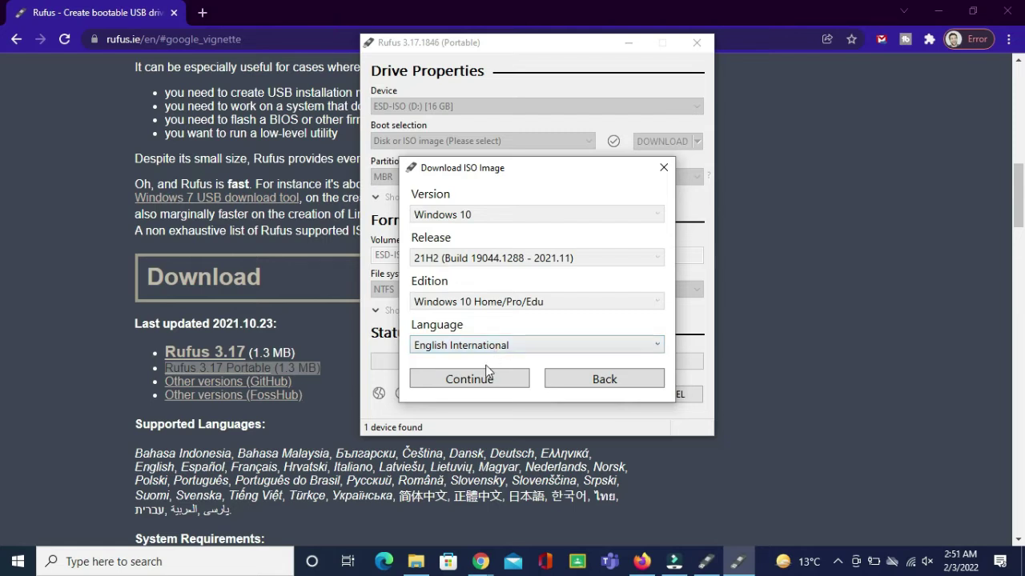
click(462, 381)
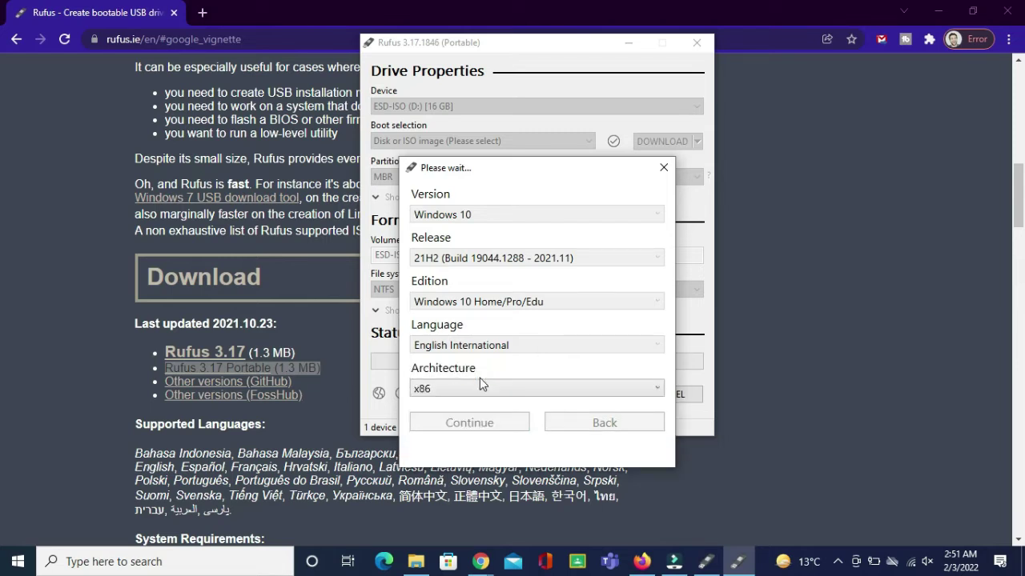
- Set the architecture to x64 and download the ISO using a browser, opening the link with Microsoft Edge
click(454, 390)
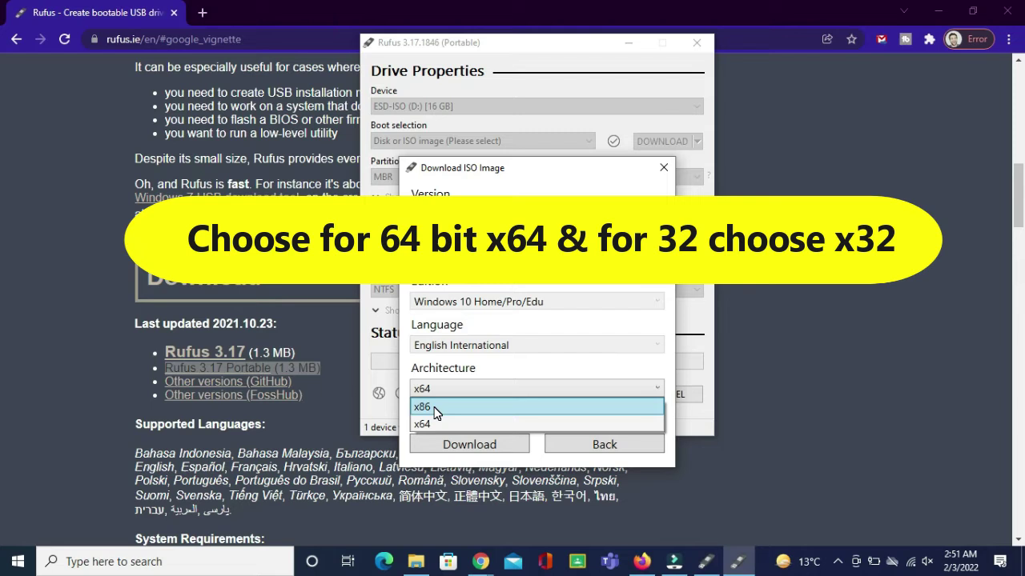
click(438, 424)
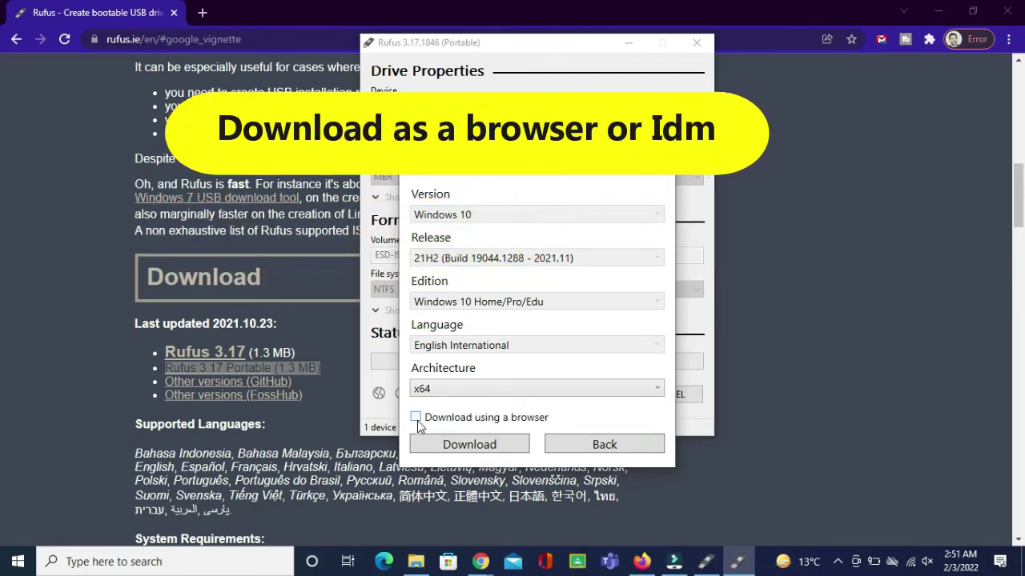
click(417, 418)
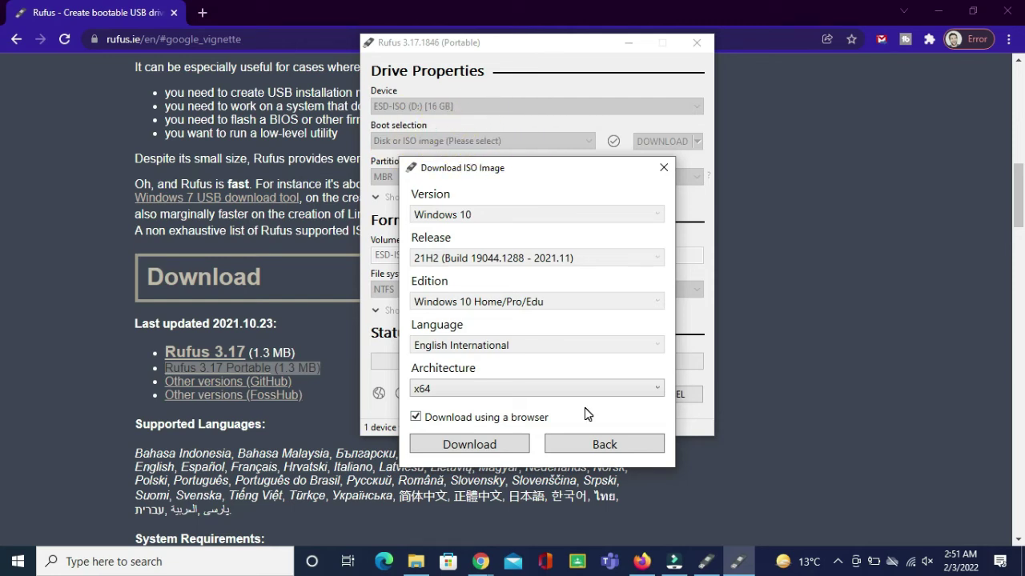
click(471, 448)
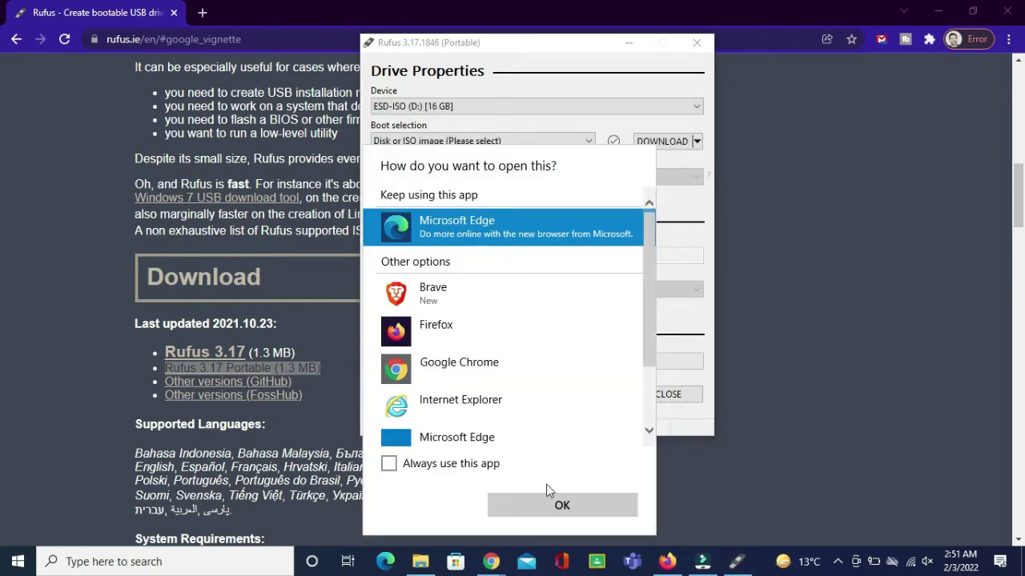
click(560, 508)
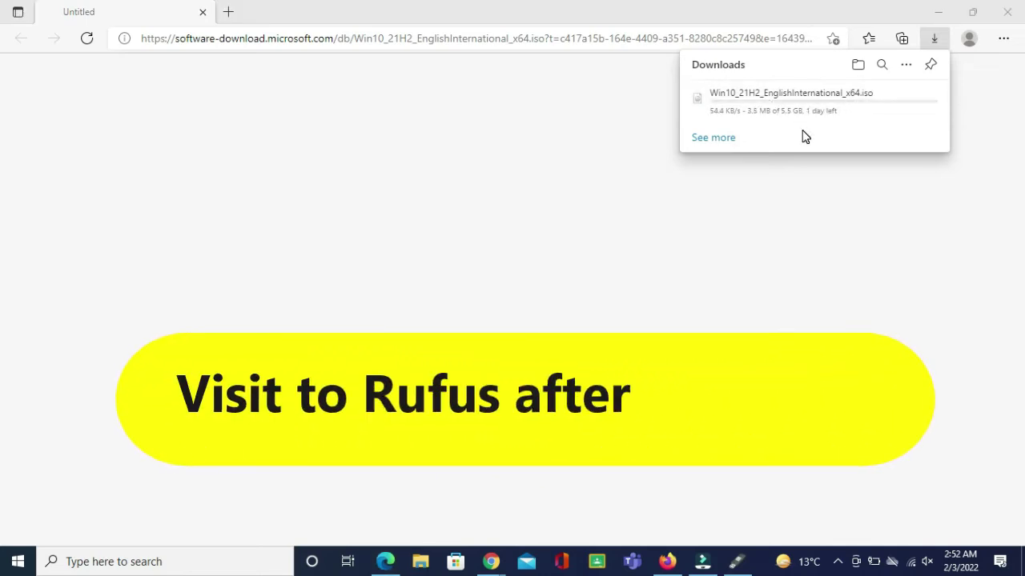
- Minimize the Edge window to return to Rufus and switch the boot image source back to SELECT
click(938, 13)
click(939, 13)
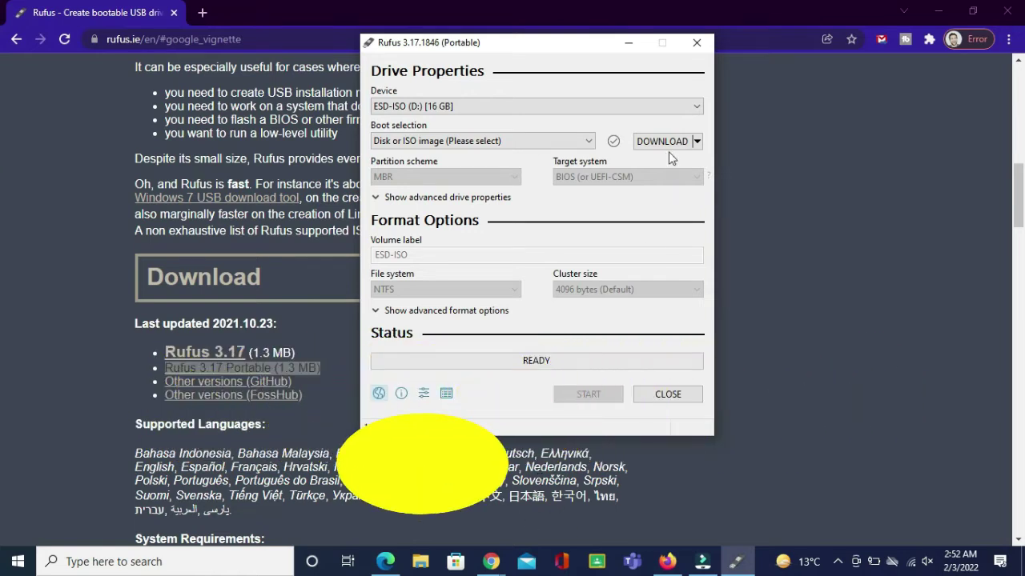
click(696, 142)
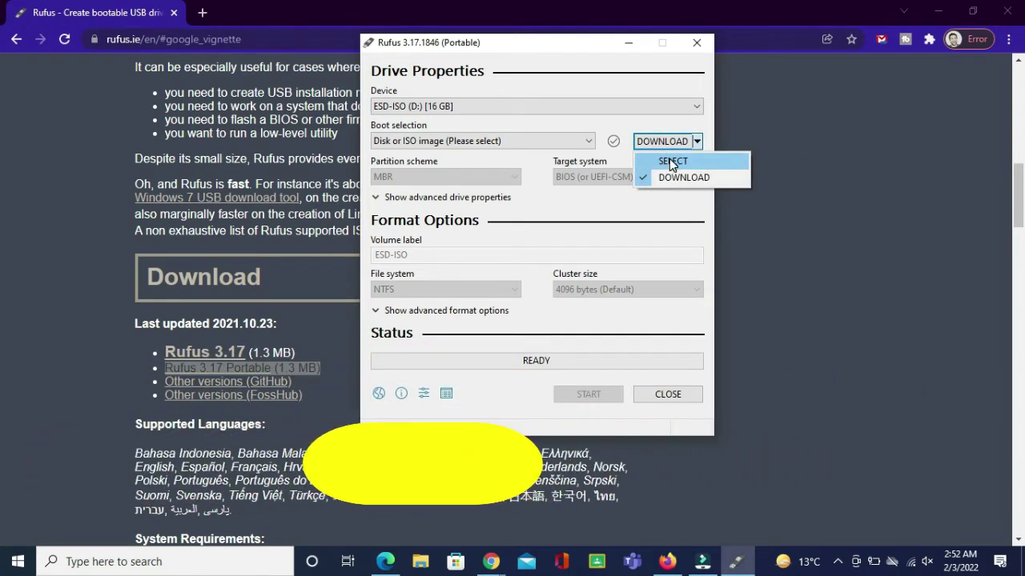
click(669, 160)
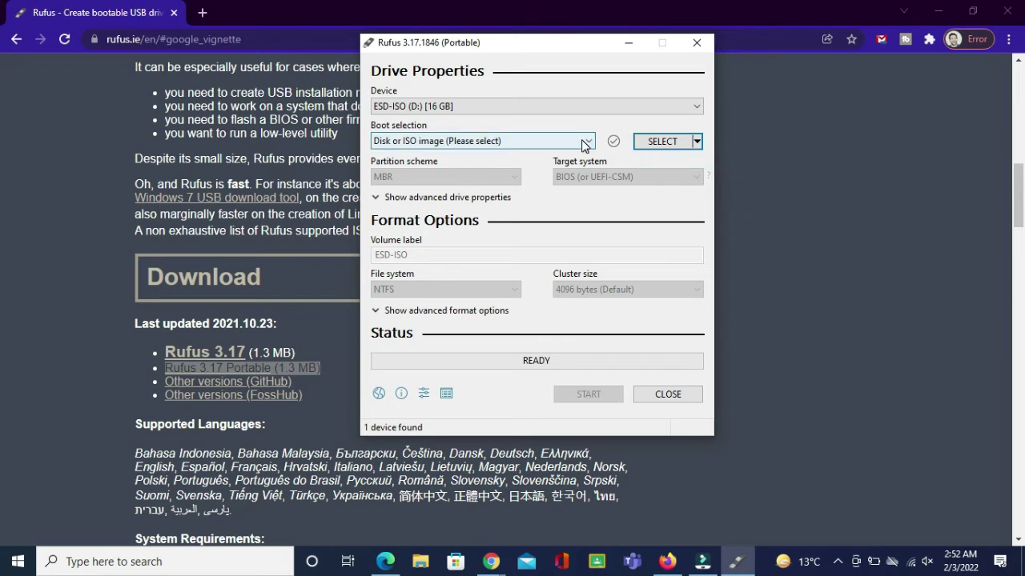
- Load the Windows 10 x64 disc image as the boot selection and keep the GPT partition scheme
click(653, 144)
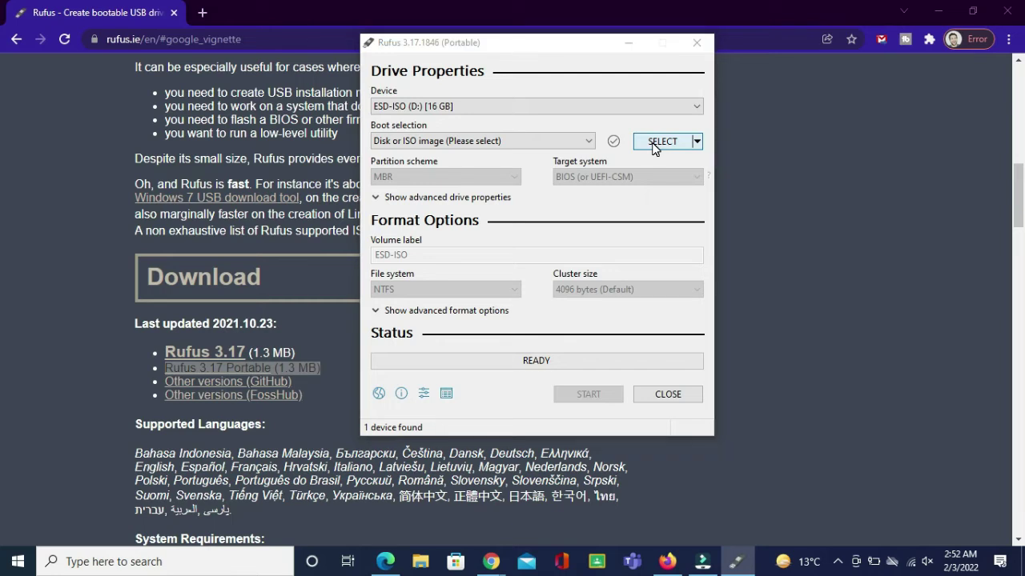
click(652, 143)
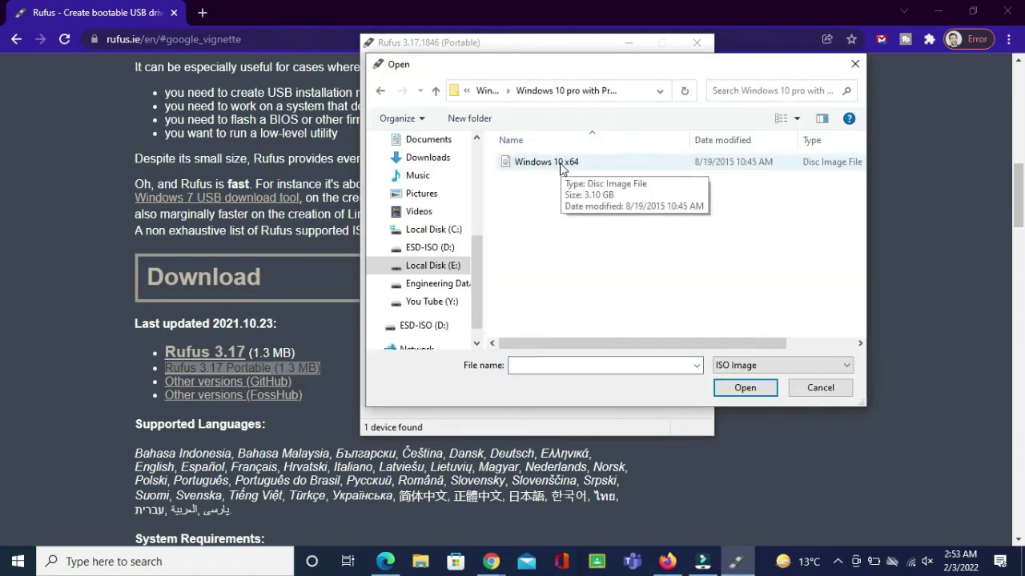
click(560, 166)
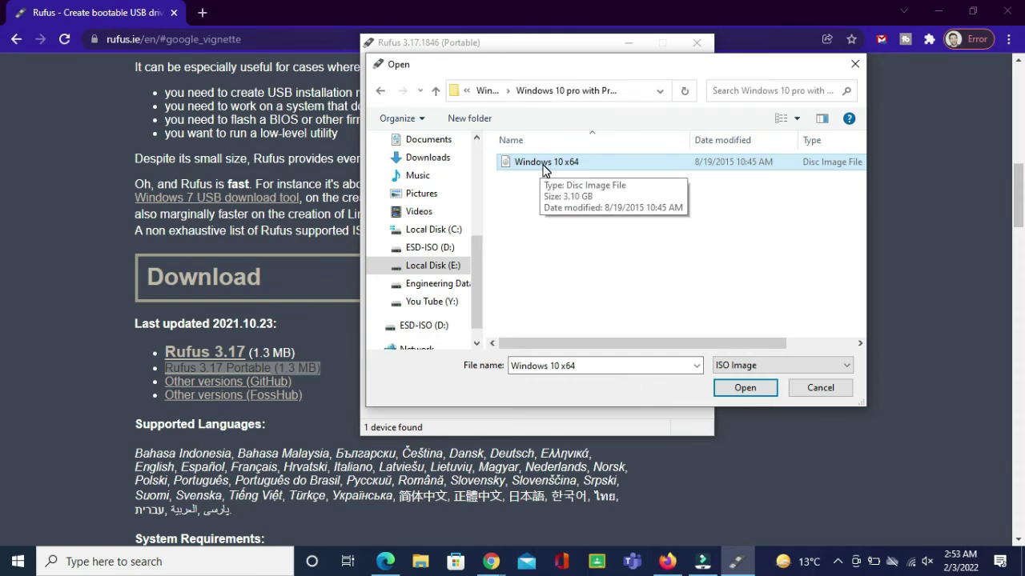
click(744, 387)
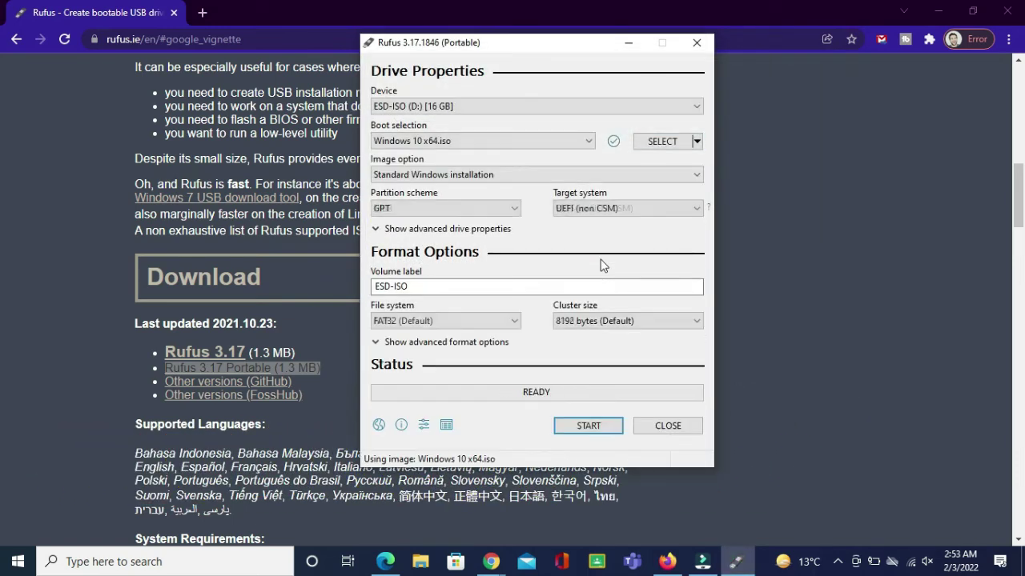
click(486, 210)
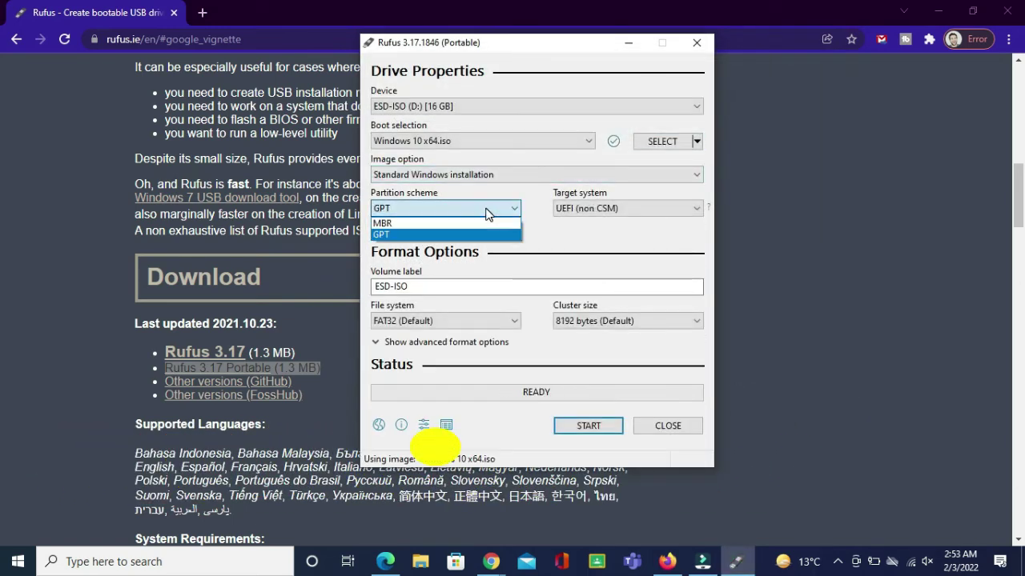
click(447, 234)
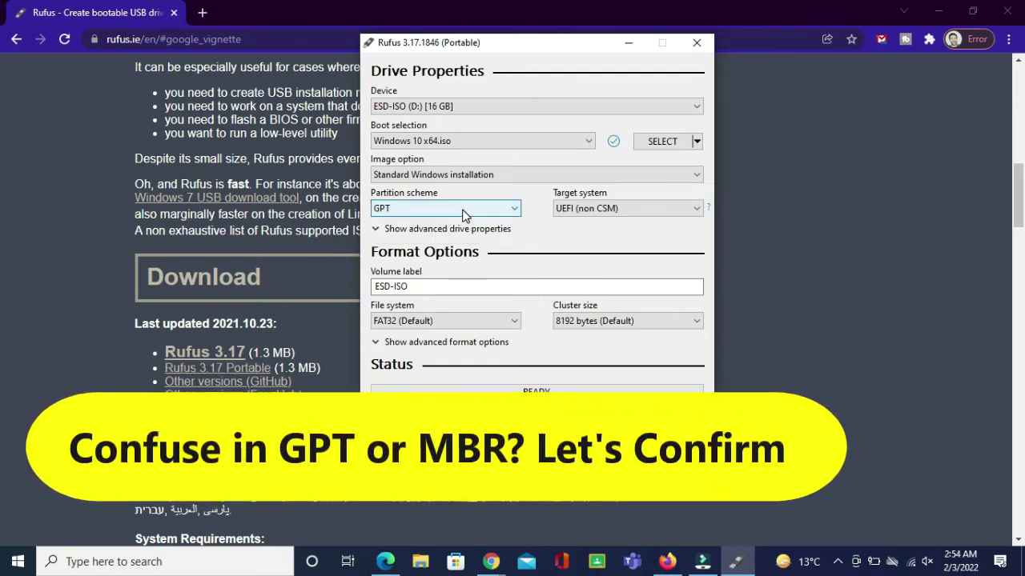
- Switch to File Explorer, open Computer Management for This PC and show Disk Management
click(419, 565)
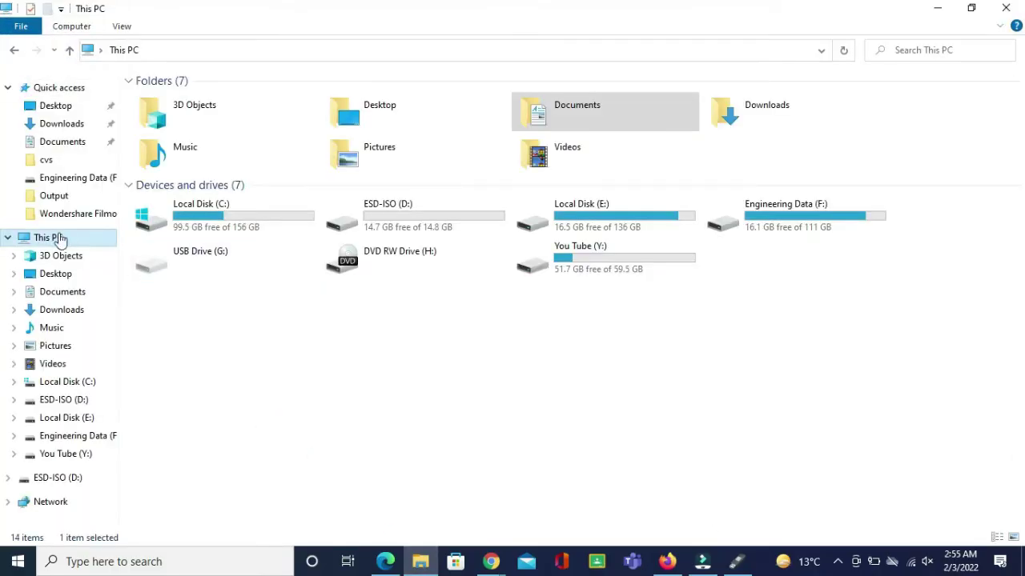
right_click(49, 235)
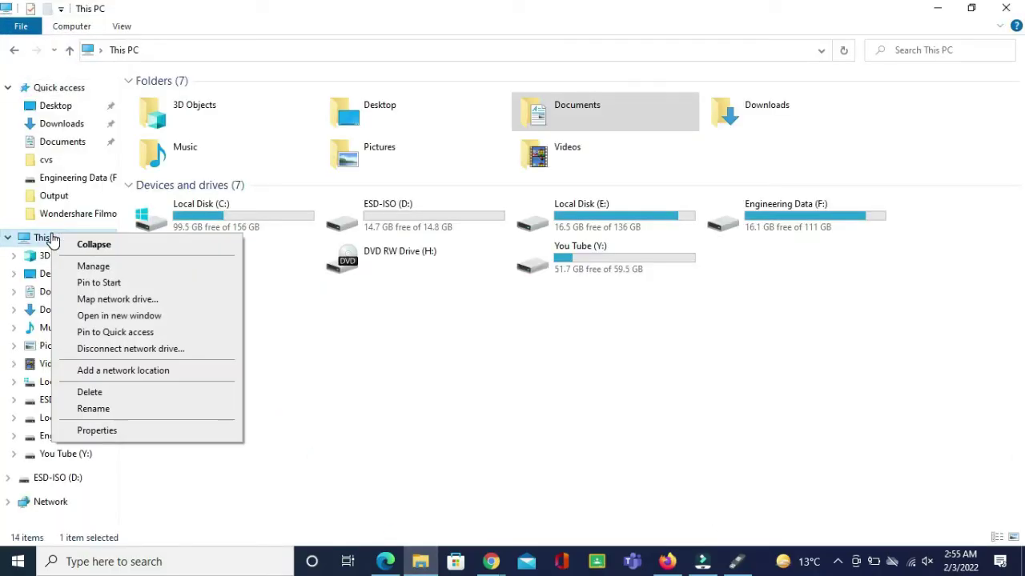
click(94, 266)
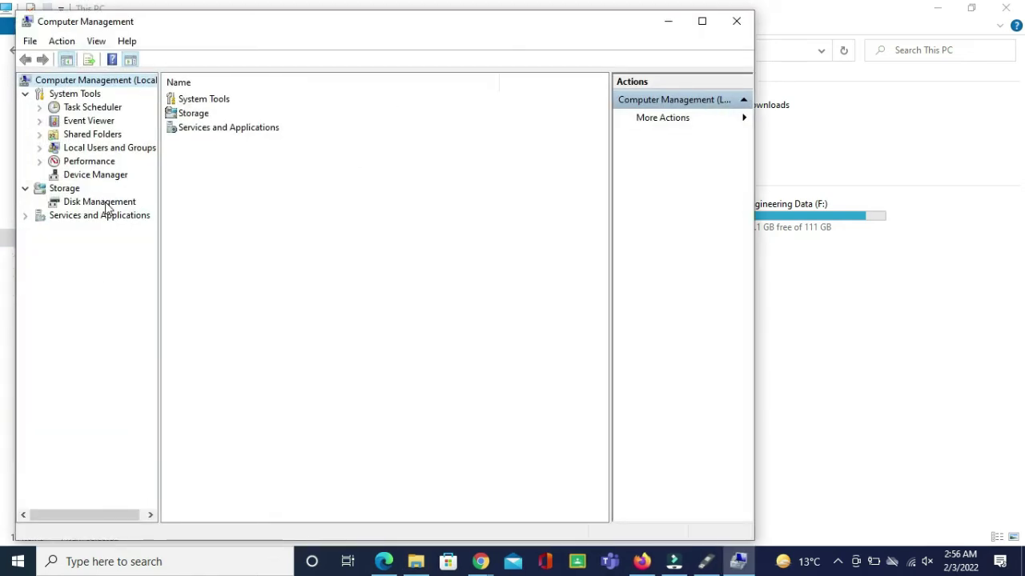
click(106, 204)
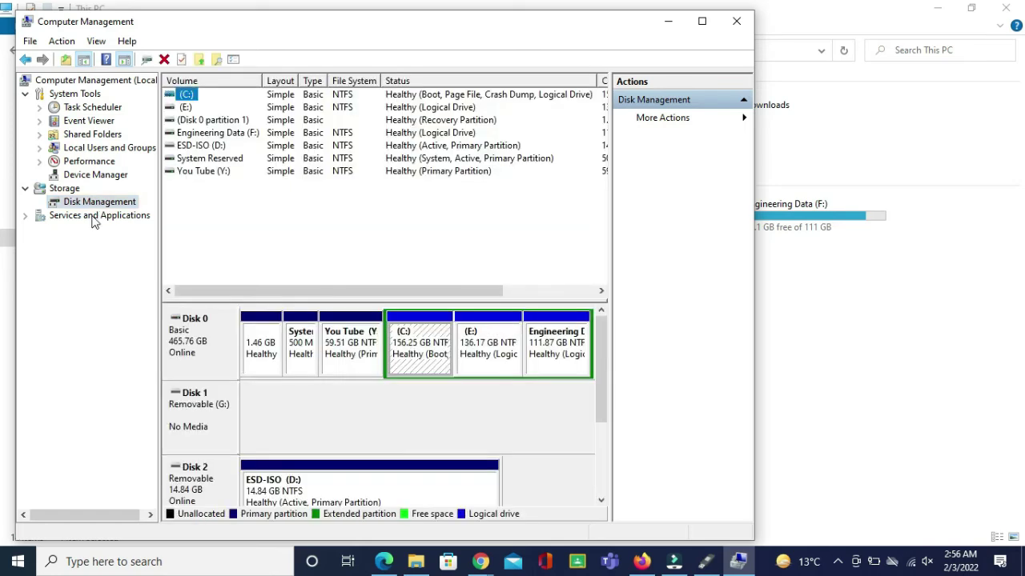
- Check the partition style of Disk 0 in its volume properties and close Computer Management
right_click(185, 342)
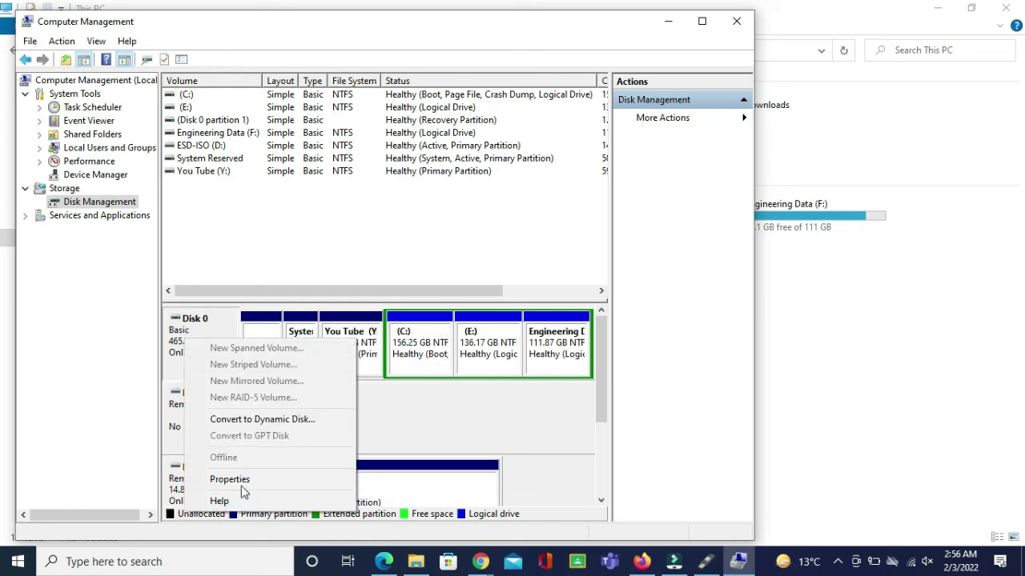
click(235, 479)
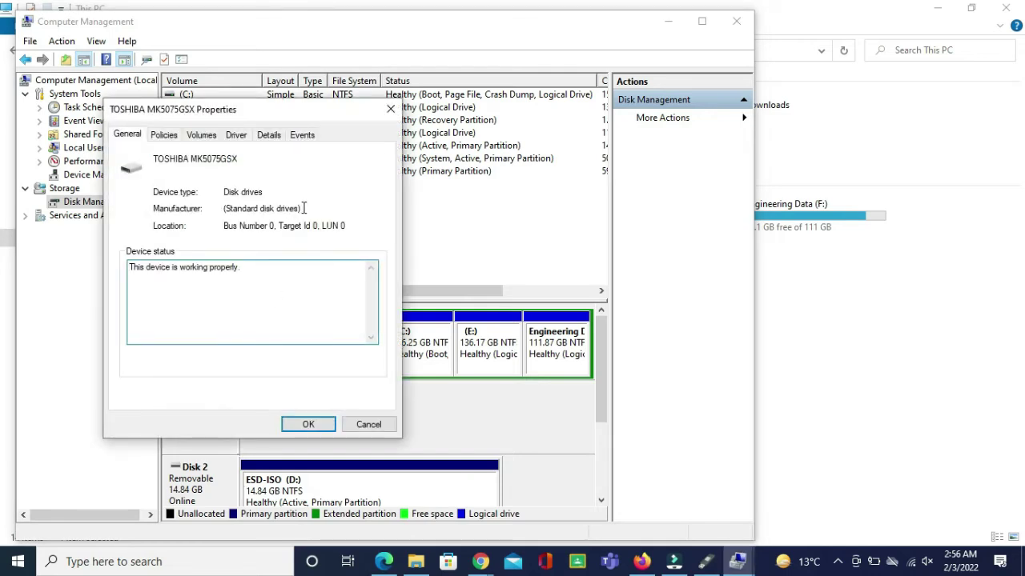
click(203, 138)
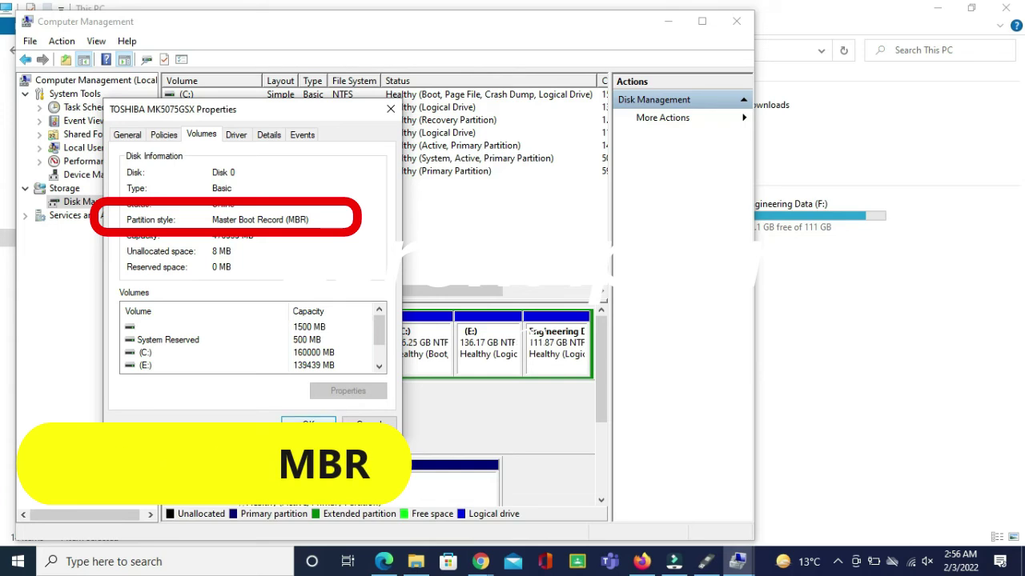
click(308, 425)
click(746, 25)
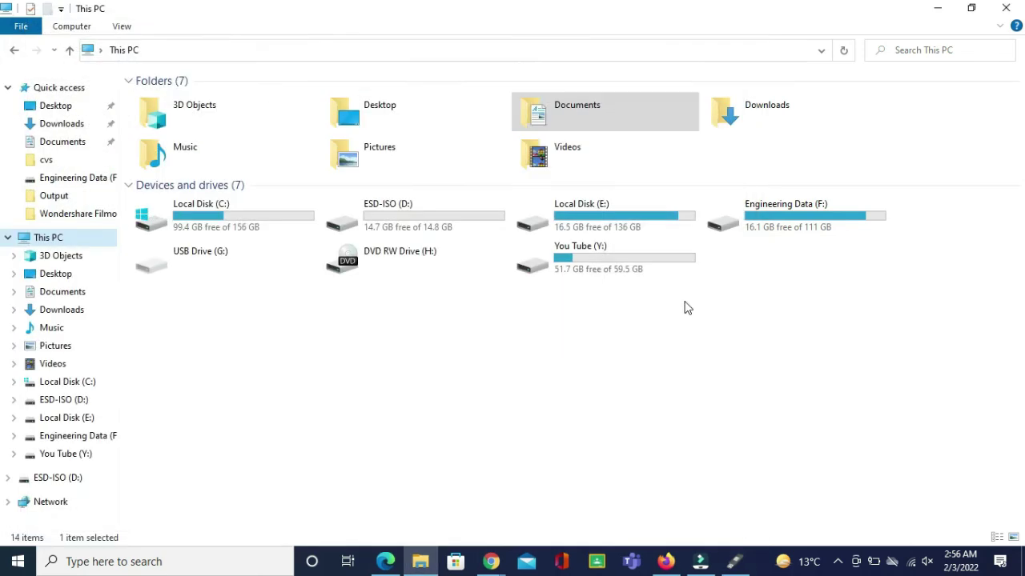
- Switch back to Rufus, set the partition scheme to MBR and start writing the USB drive, accepting that all its data is erased
click(737, 562)
click(490, 209)
click(438, 224)
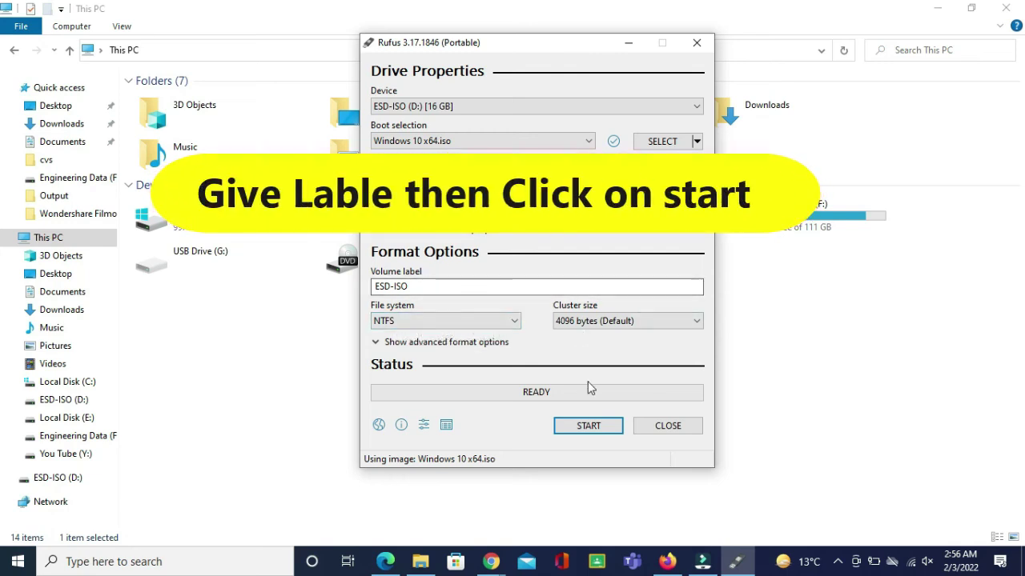
click(589, 426)
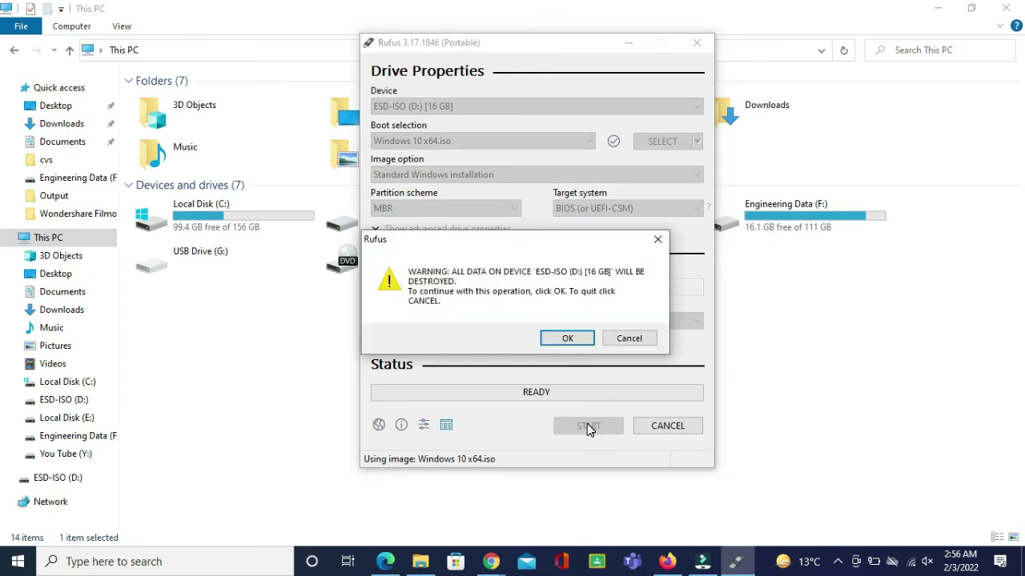
click(566, 337)
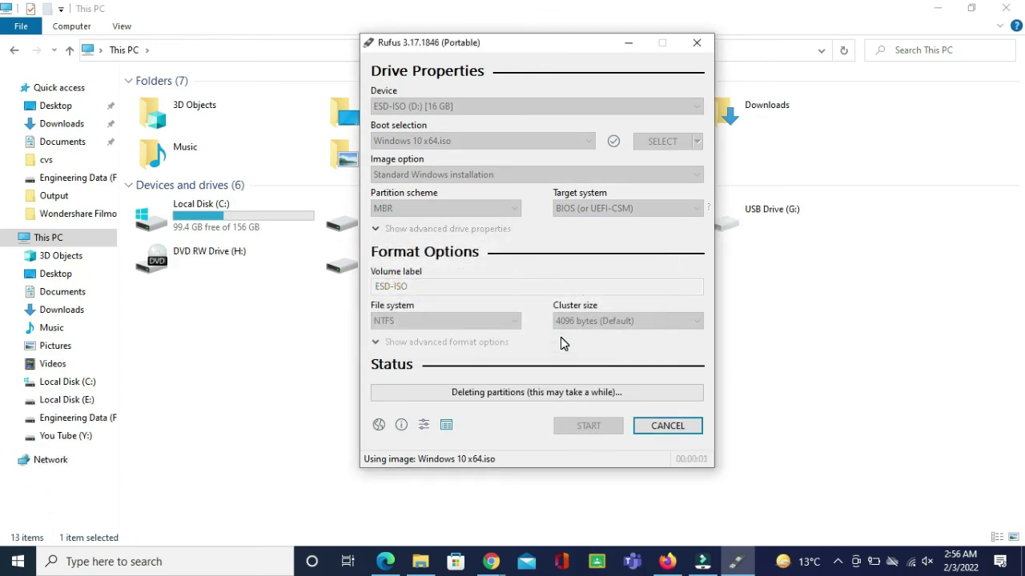